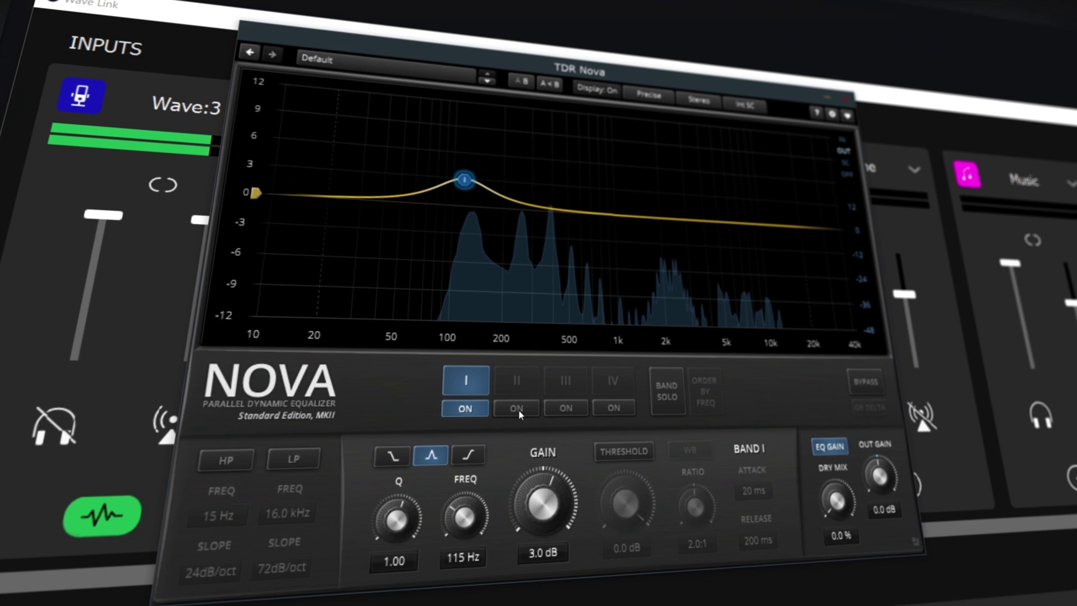
Step: Switch on TDR Nova's Band II and III, then lower MCompressor's threshold to about -29.8 dB
left_click(516, 410)
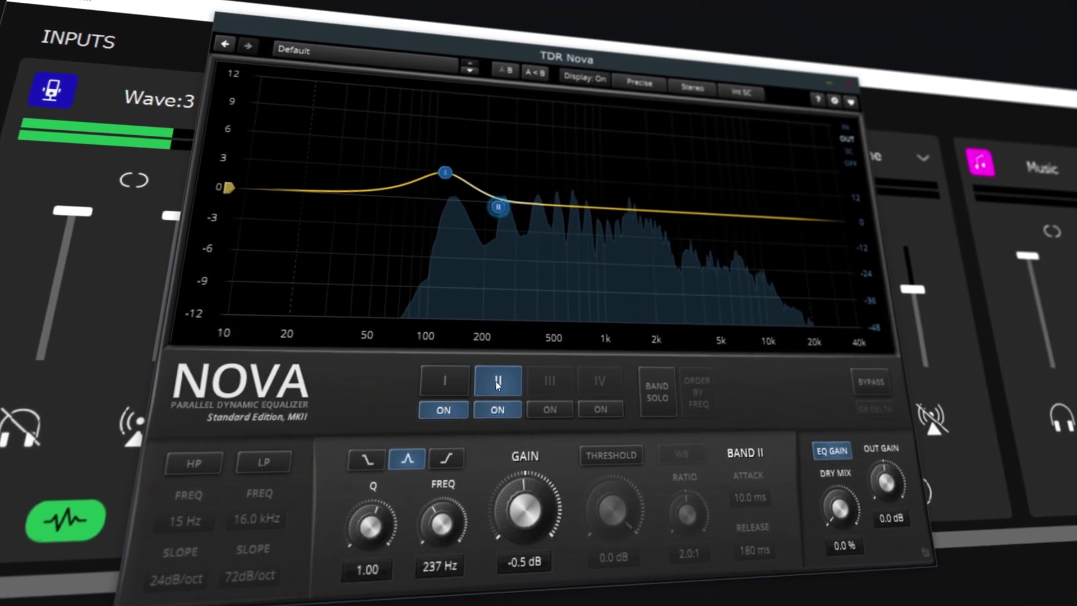
left_click(549, 409)
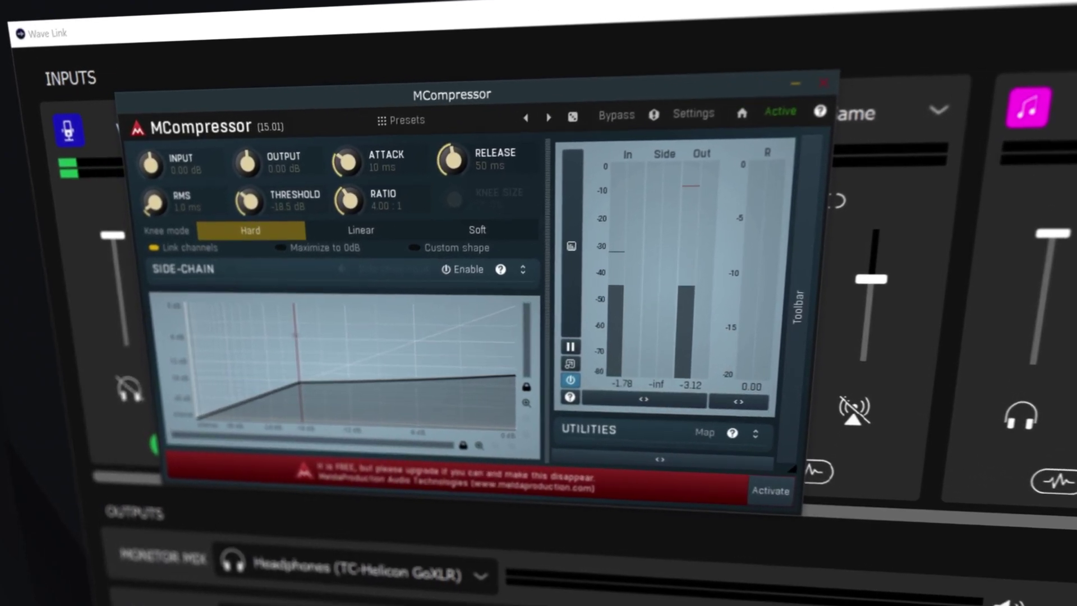
left_click_drag(442, 328, 429, 327)
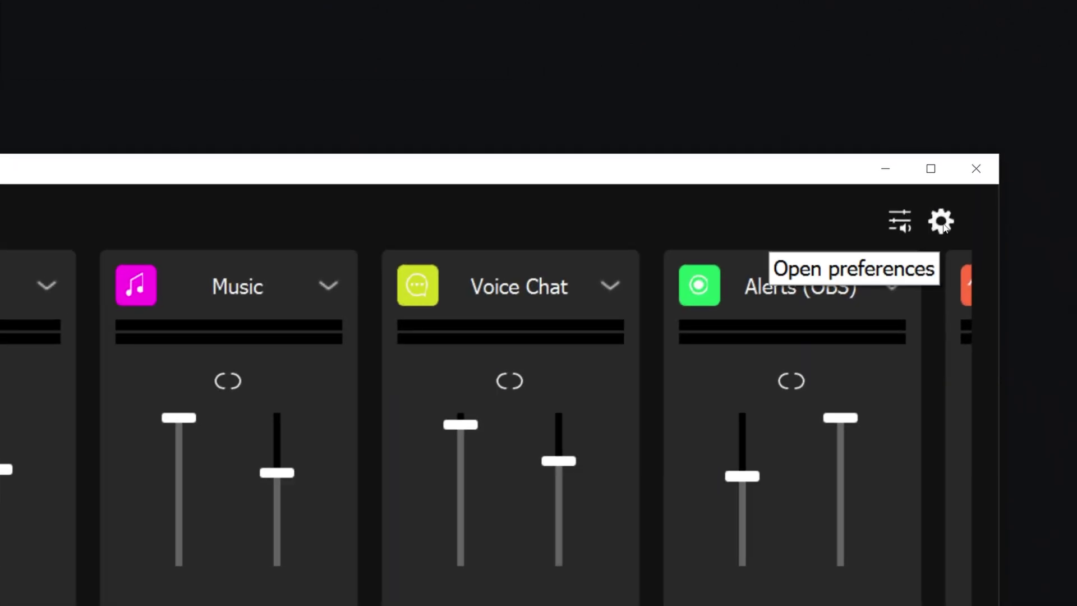
Step: From Preferences' Audio Effects settings, bring up the plug-in folder picker at the Wave Link VSTs folder
left_click(940, 221)
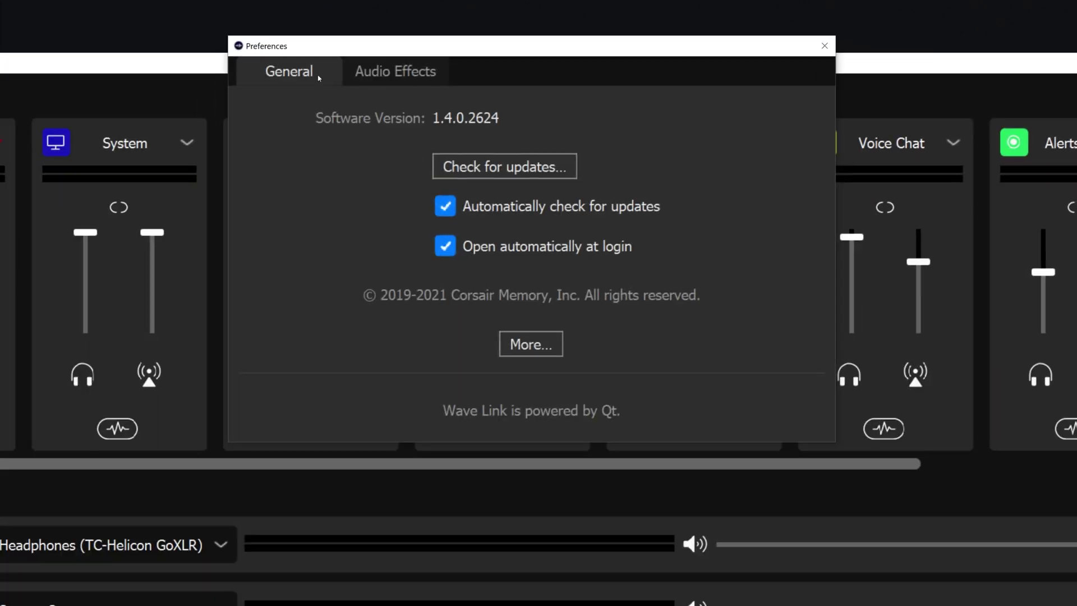
left_click(391, 76)
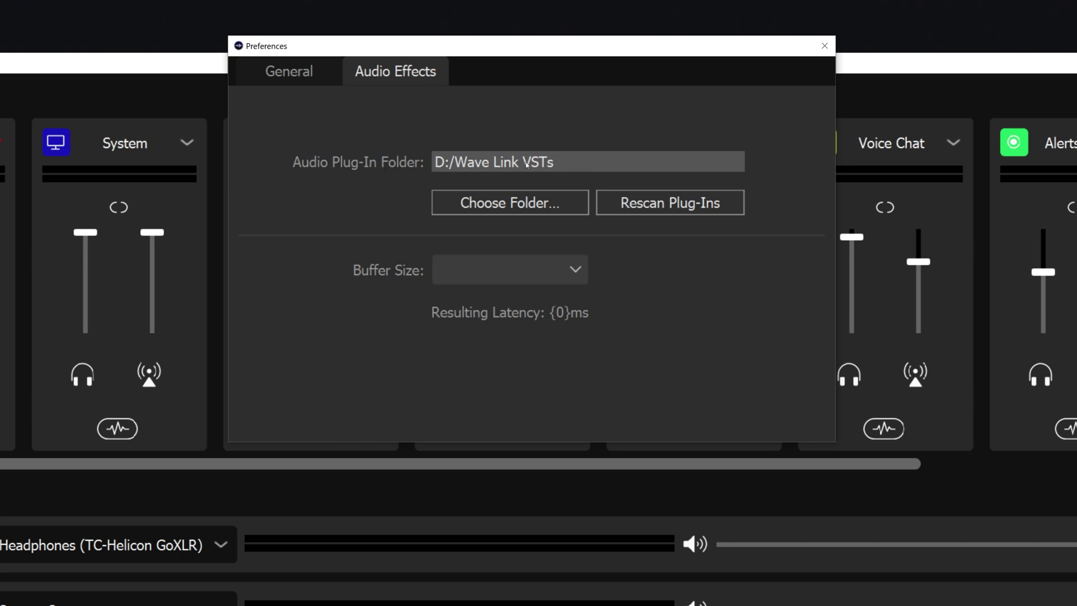
left_click(488, 203)
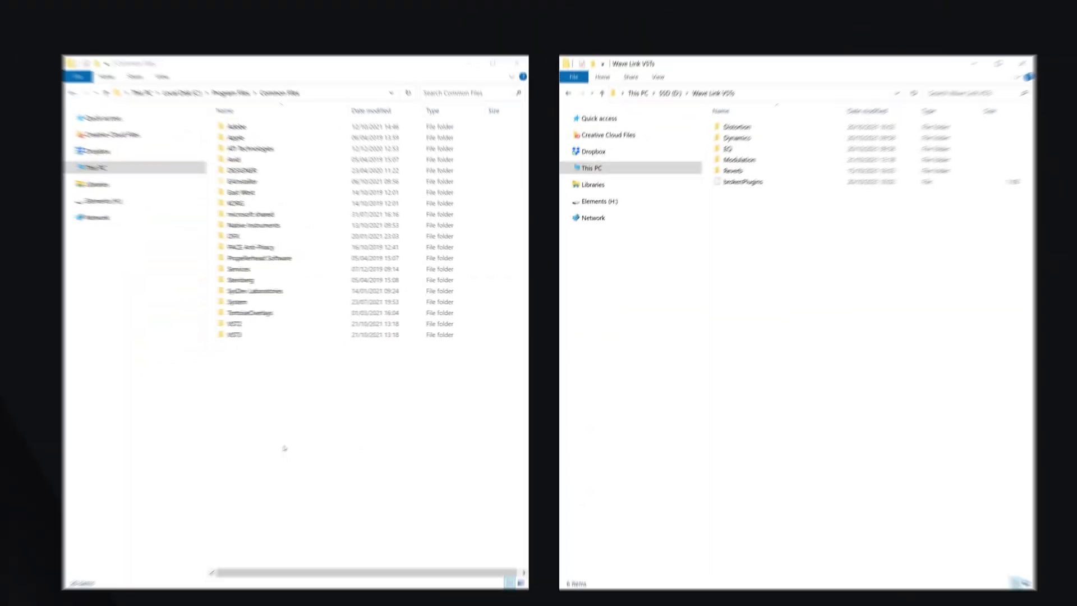
Step: Browse Common Files' VST2 then VST3 folder and drag Auburn Sounds Graillon 2-64.vst3 toward Wave Link VSTs
double_click(252, 324)
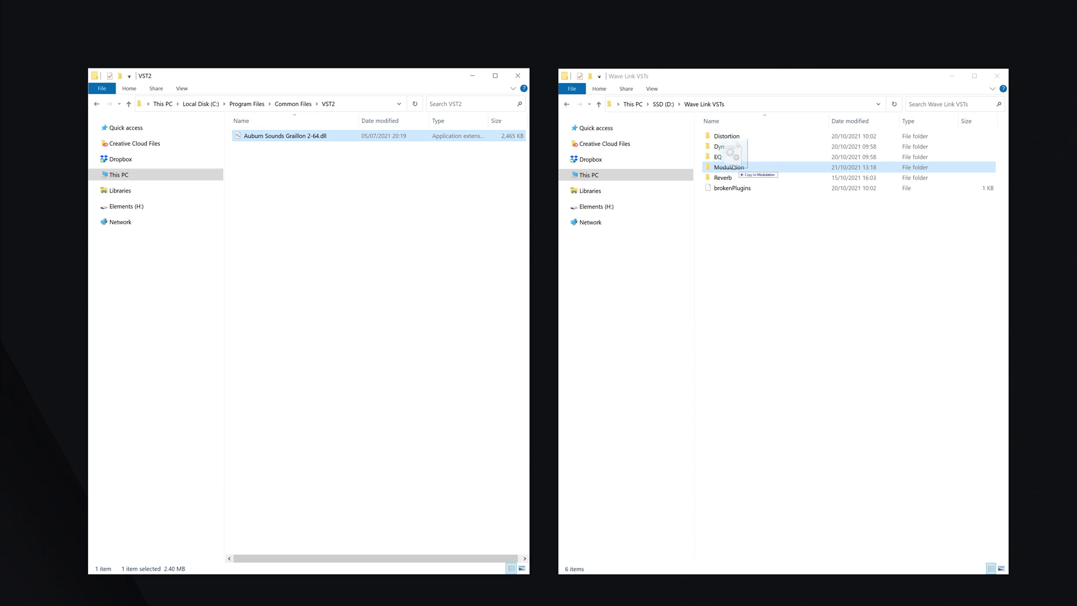
left_click(285, 105)
double_click(252, 334)
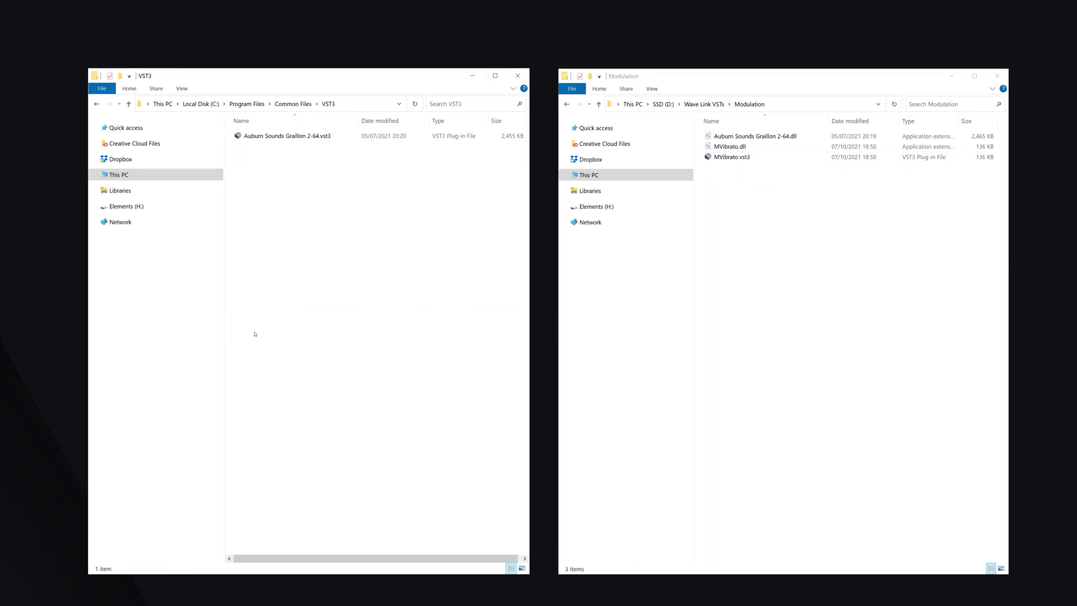
left_click_drag(333, 135, 399, 242)
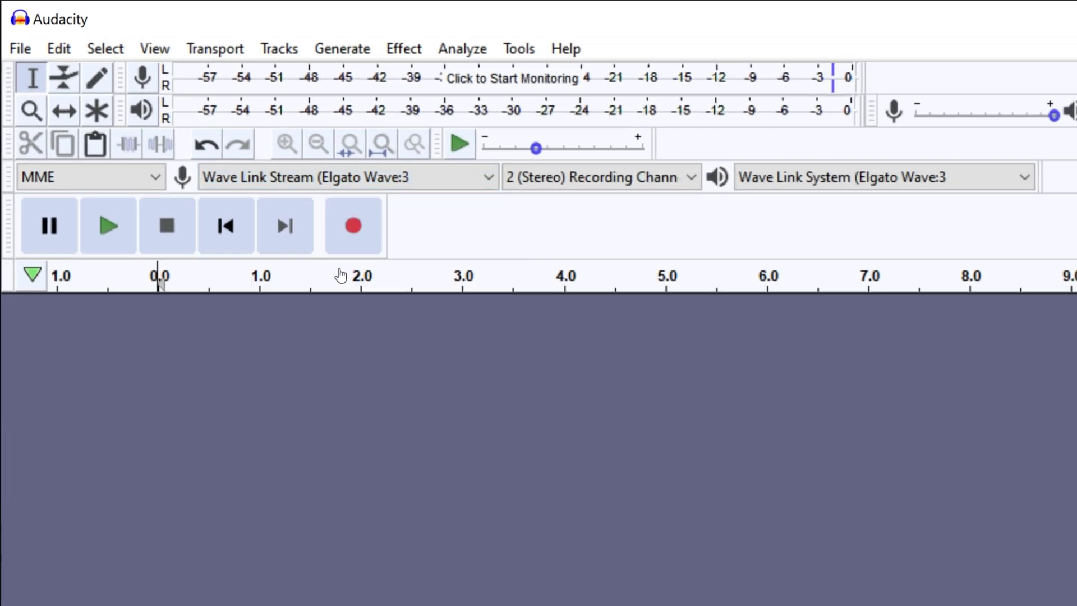
Step: Record in Audacity while toggling the Wave:3 mic's stream-mix effects off and back on
key("r")
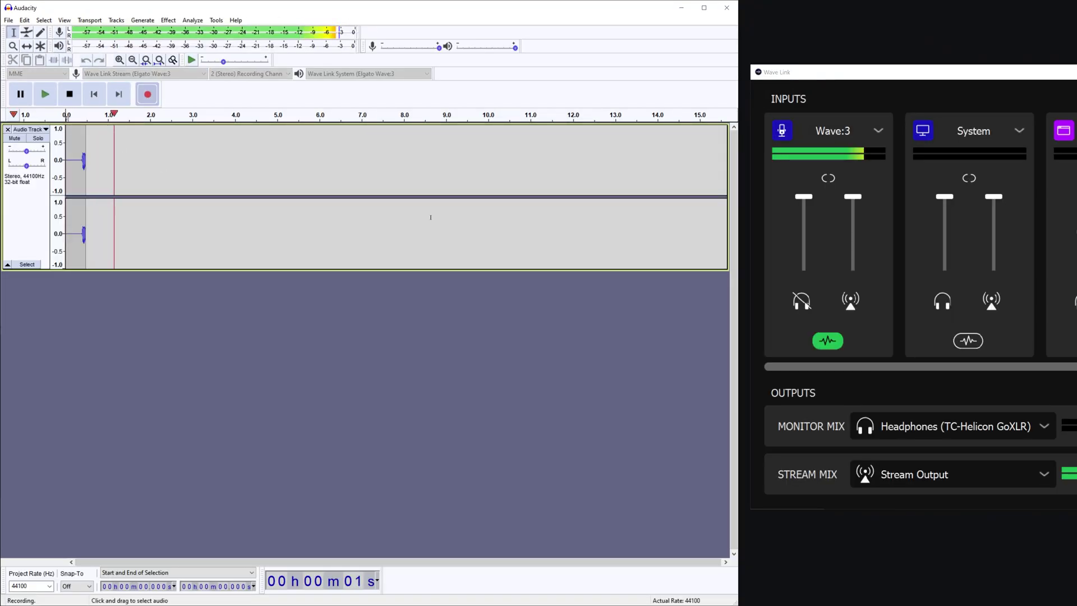
left_click(839, 345)
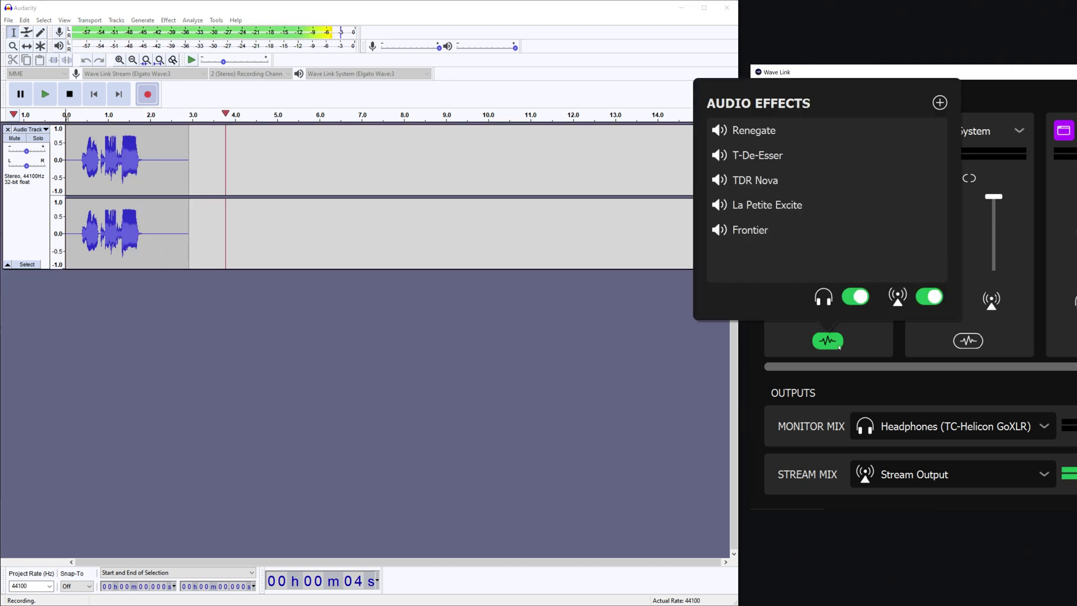
left_click(929, 300)
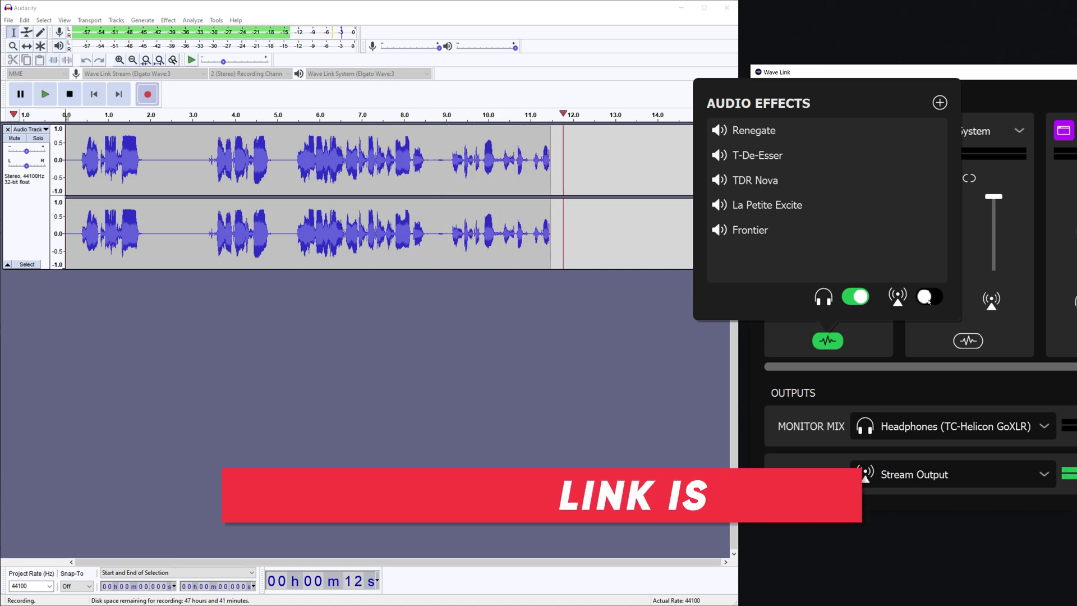
left_click(929, 296)
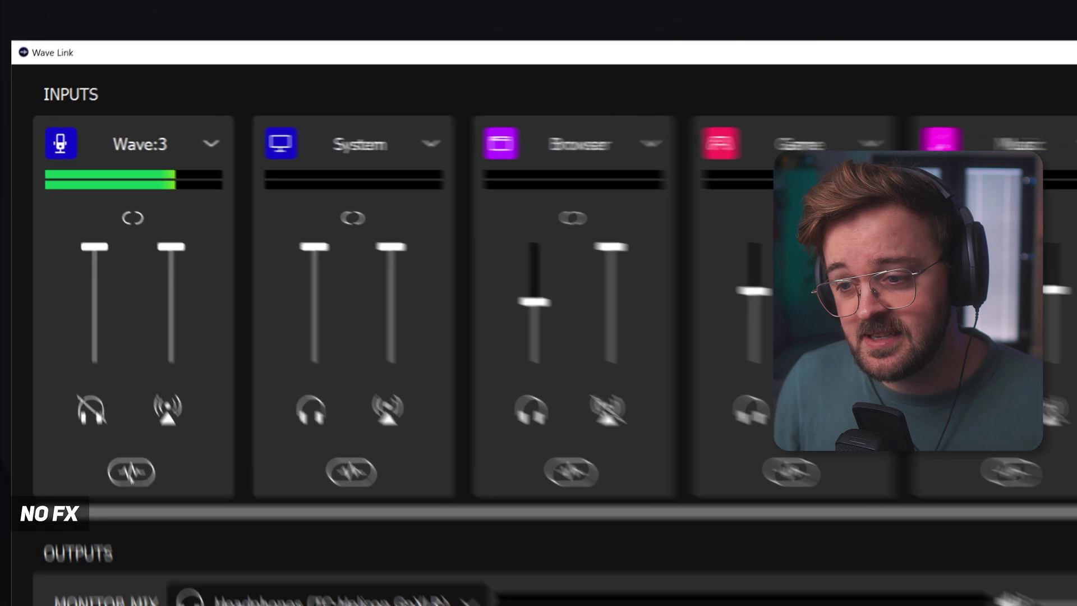
Step: Bring up the Wave:3 mic's Audio Effects panel listing its five muted effects
left_click(153, 527)
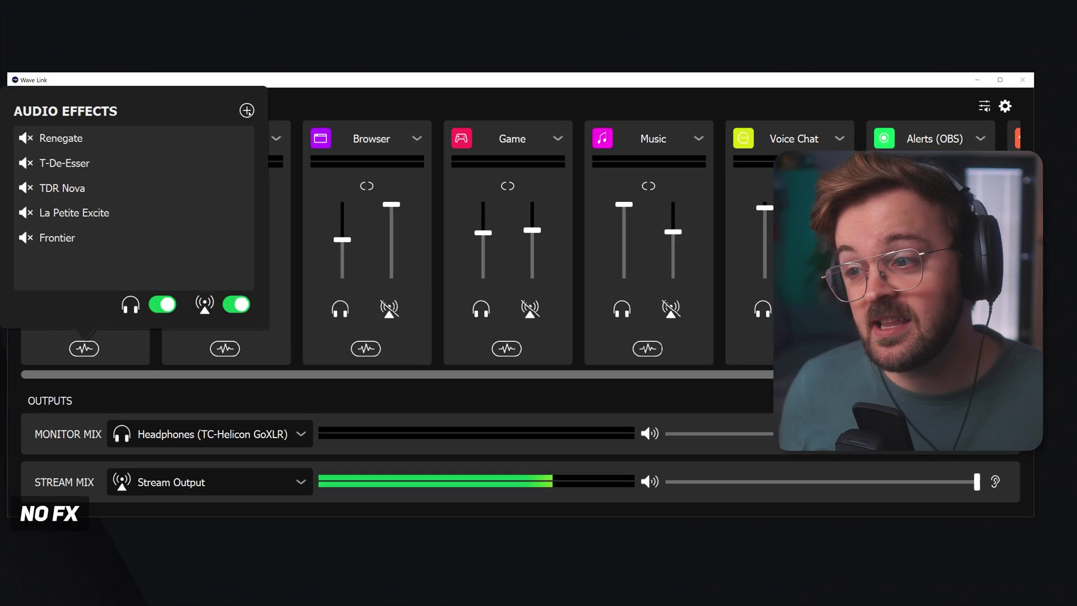
Step: Enable Renegate as the first effect in the mic chain and bring up its plug-in window
left_click(249, 112)
mouse_move(313, 158)
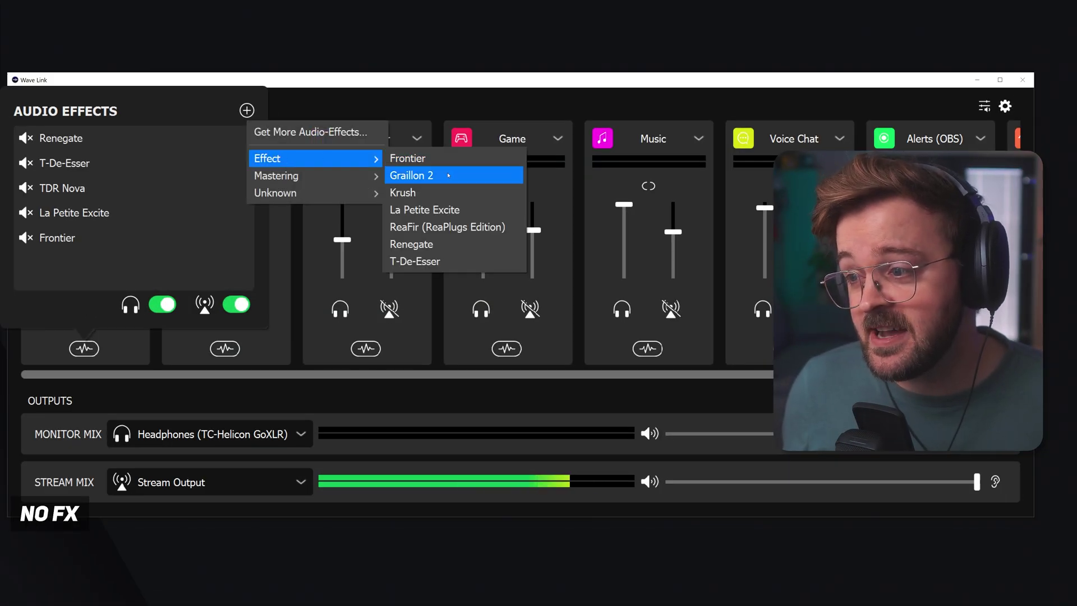
left_click(430, 246)
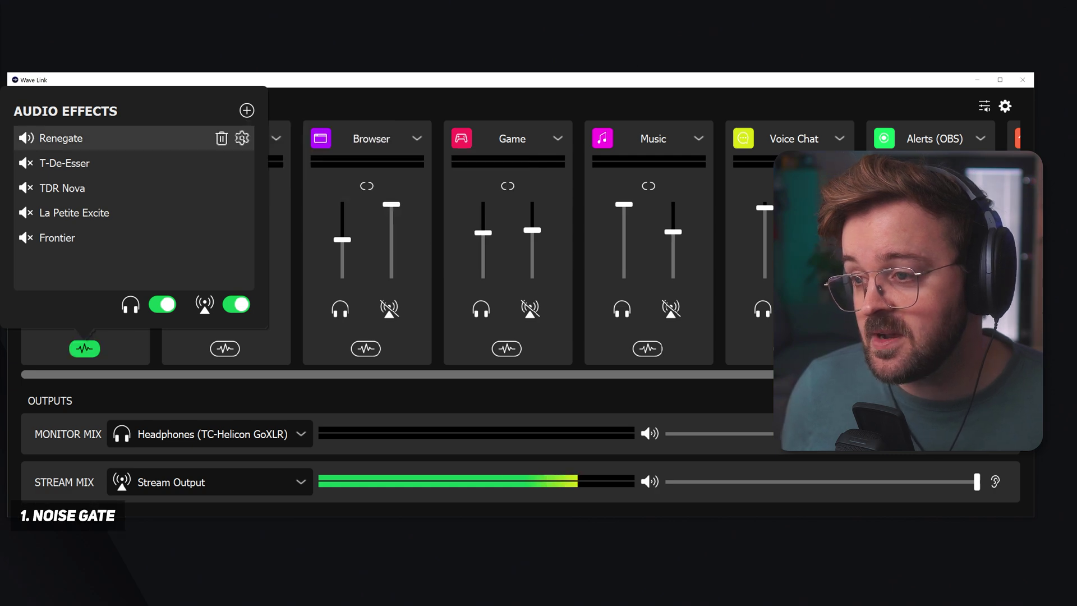
left_click(241, 138)
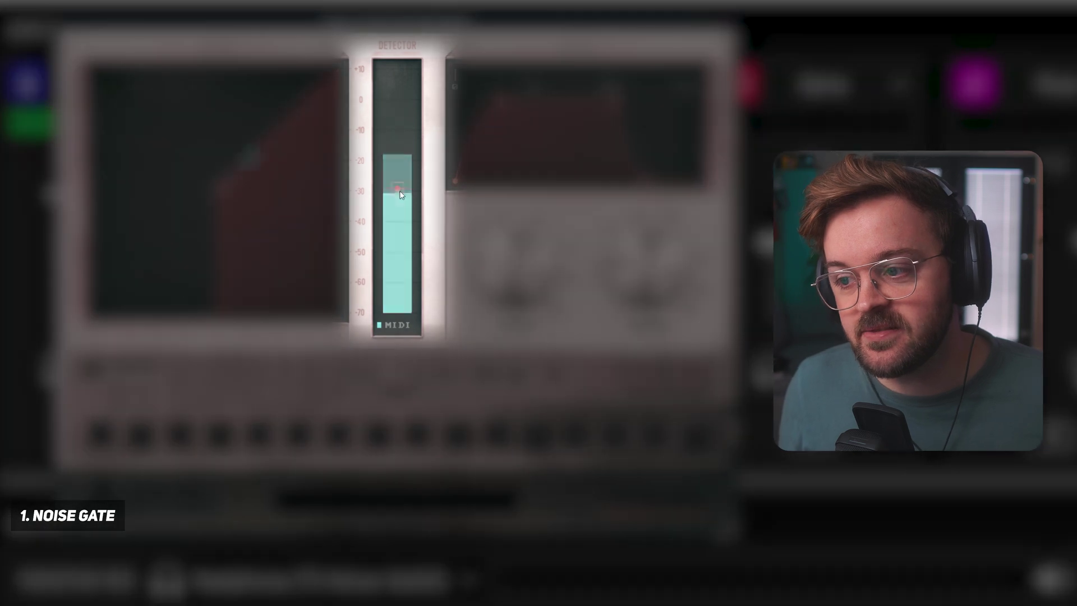
Step: Set the Renegate gate threshold to about -29 dB and shorten its hold to roughly 70 ms
left_click_drag(400, 192, 401, 319)
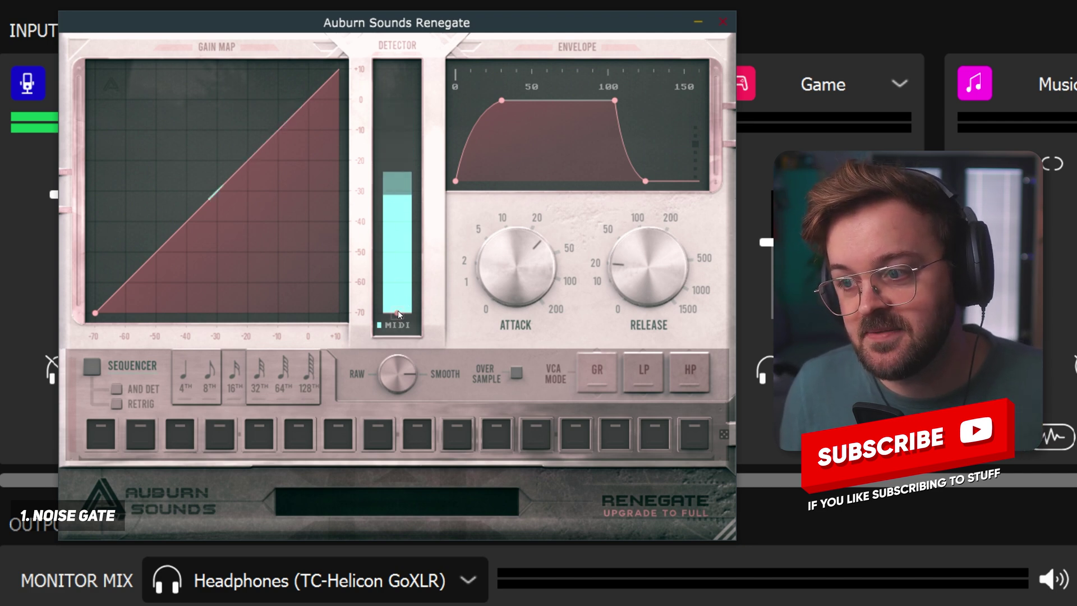
mouse_move(399, 310)
left_mouse_down()
mouse_move(400, 320)
mouse_move(404, 227)
left_mouse_up()
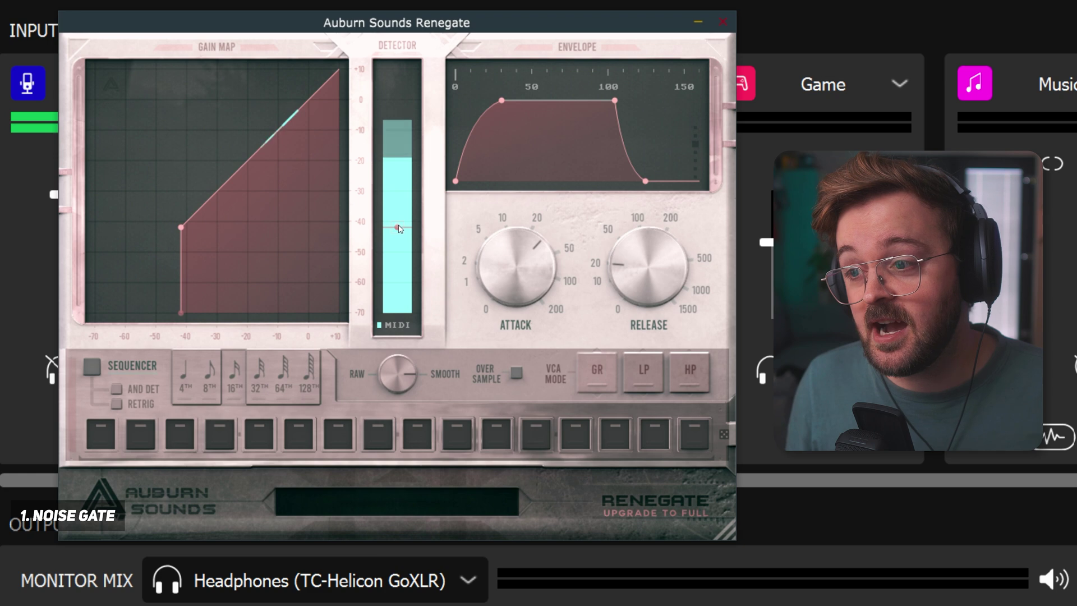
left_click_drag(402, 195, 401, 192)
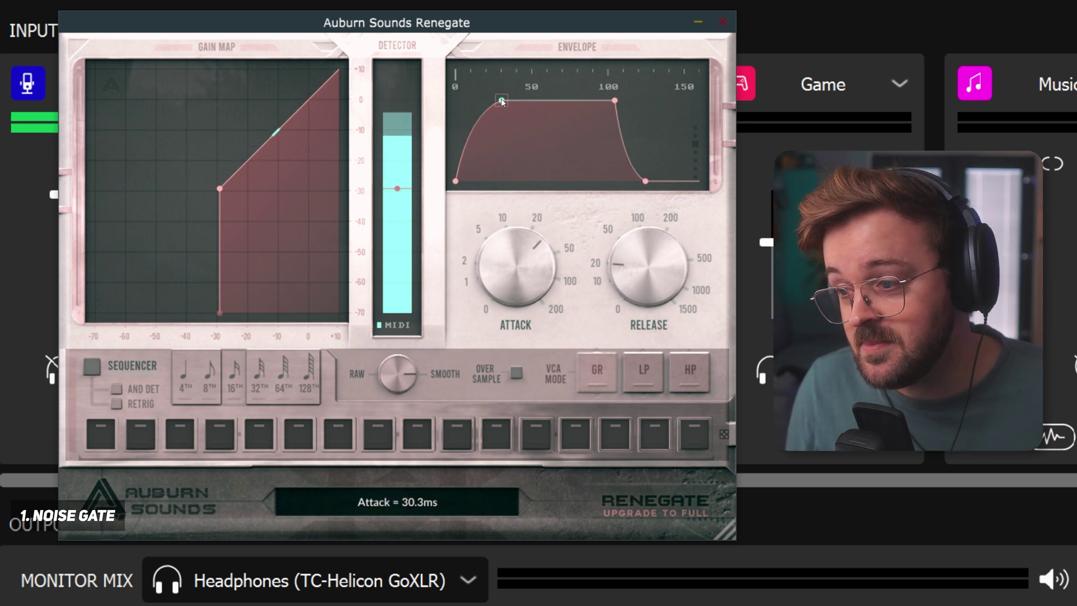
left_click_drag(617, 100, 612, 102)
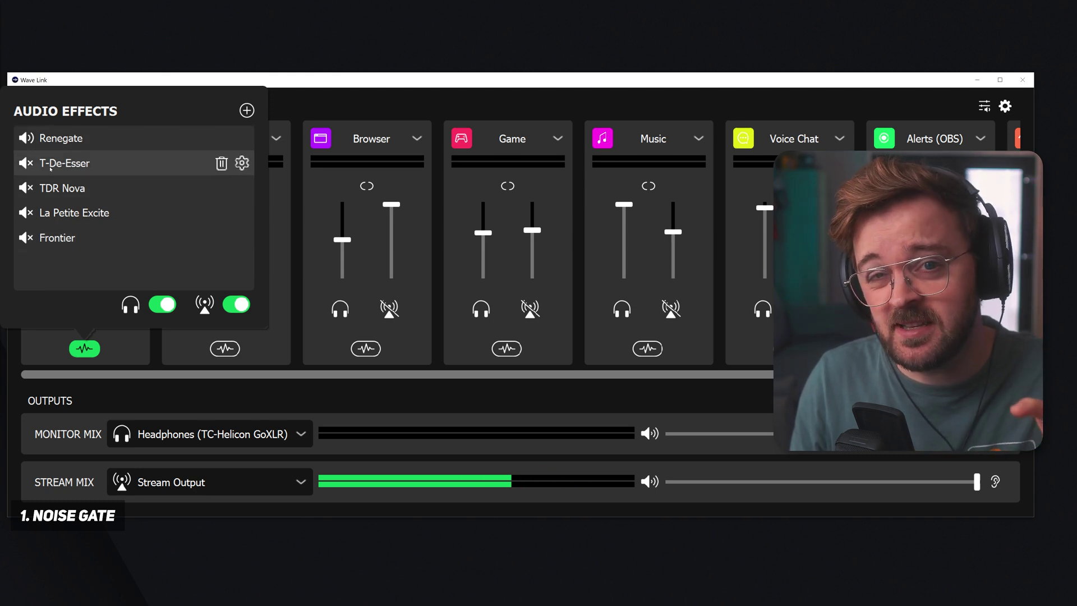
Step: Bring up the add-effect menu to reach the T-De-Esser row in the mic chain
left_click(246, 111)
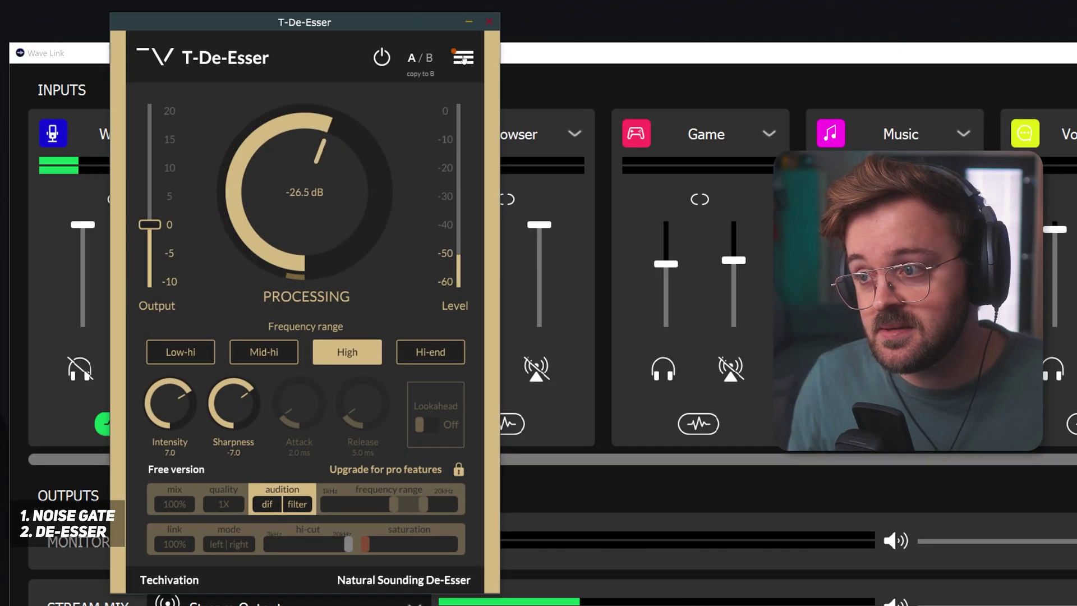
Step: Set T-De-Esser intensity 7.0 and sharpness -7.0, reset the threshold and lower it to -32 dB
left_click(170, 452)
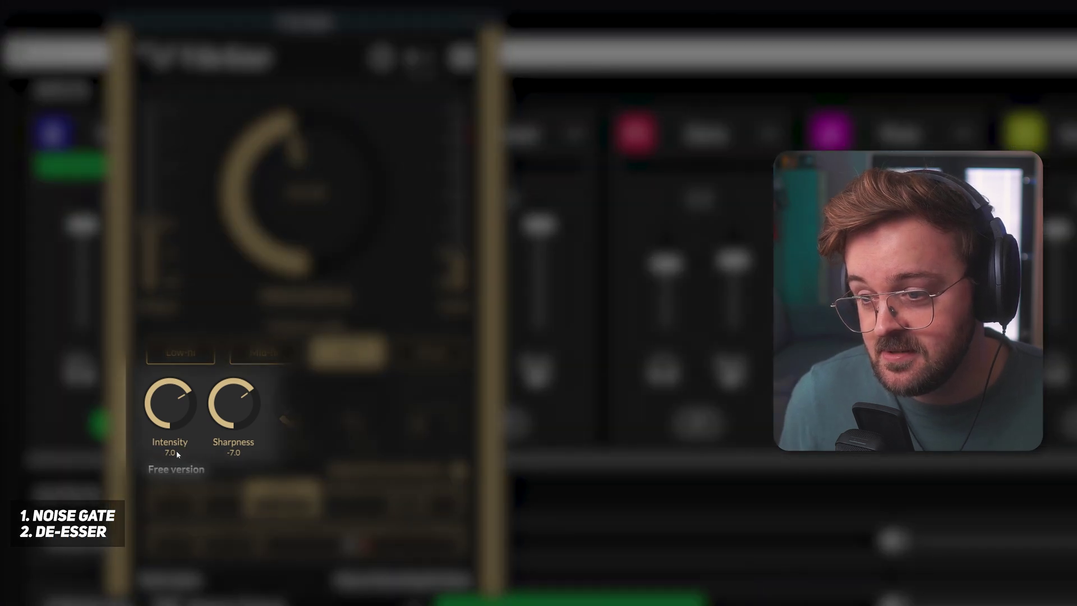
left_click(233, 452)
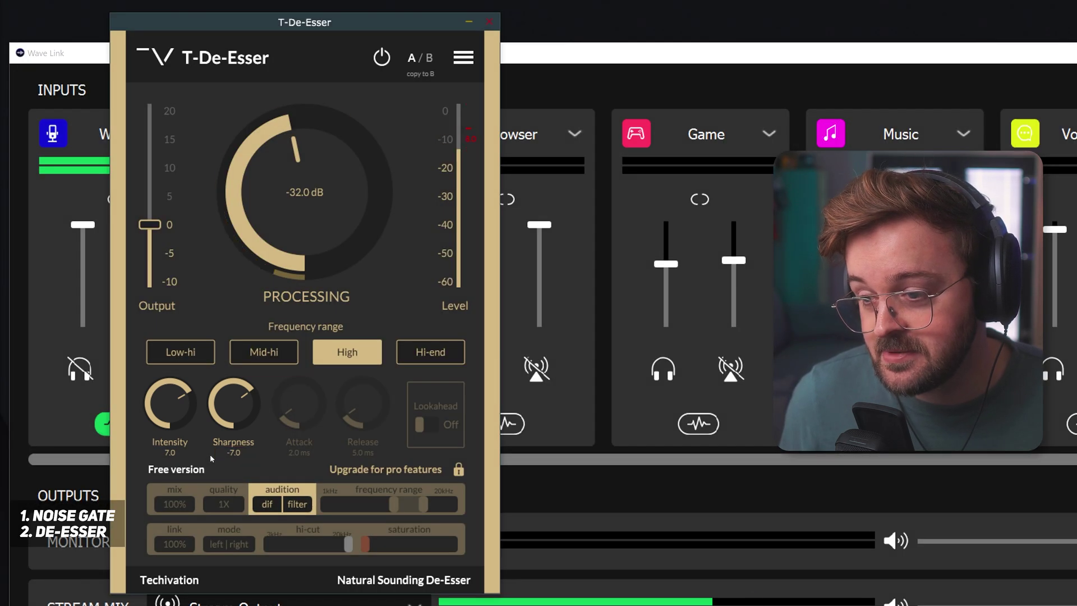
double_click(304, 194)
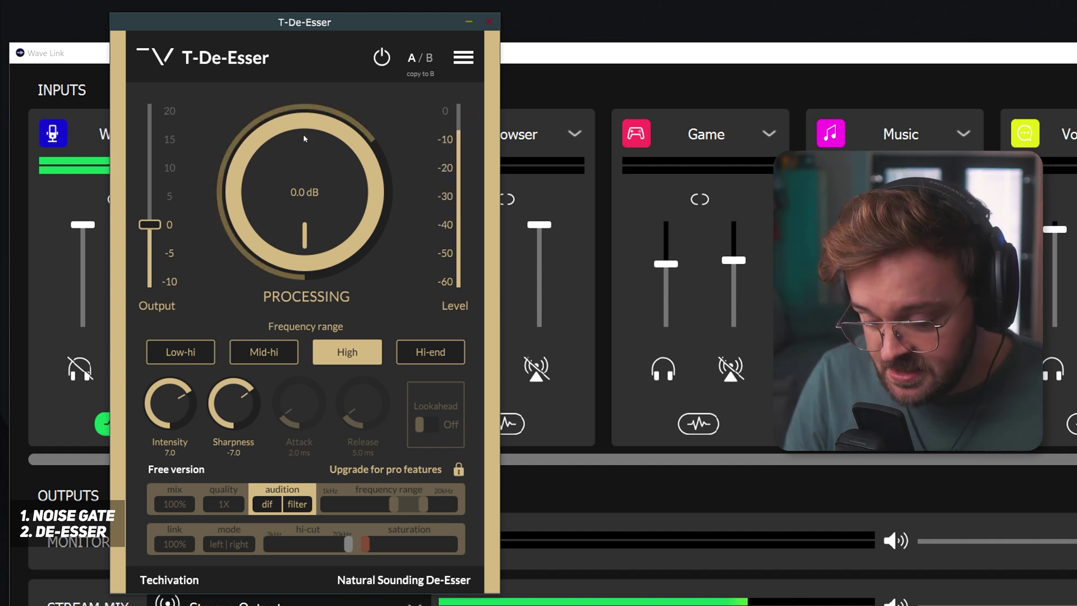
left_click_drag(292, 187, 287, 283)
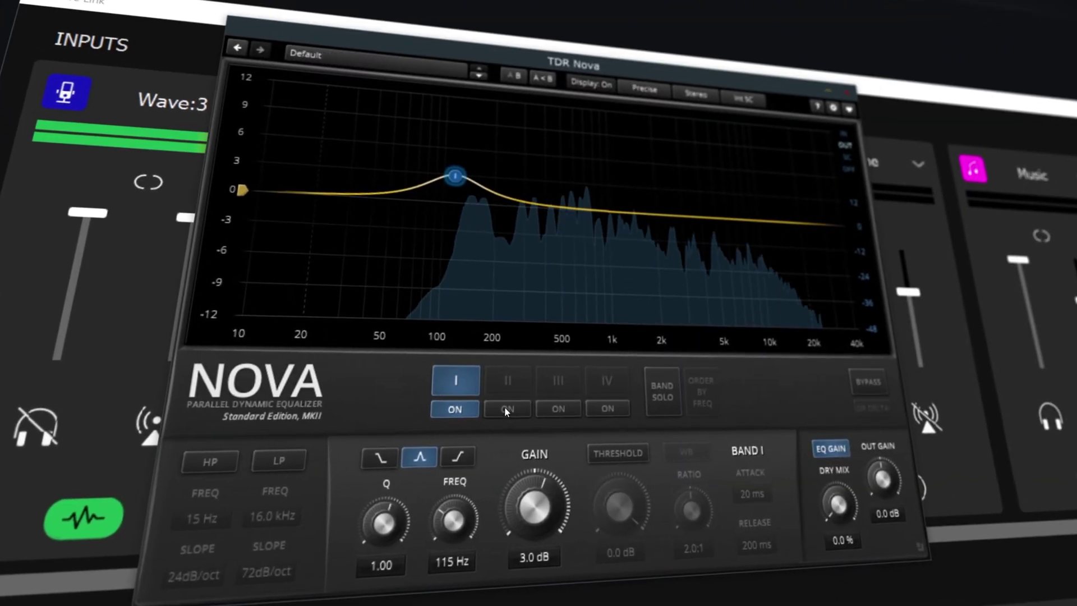
Step: Switch on TDR Nova's second, third and fourth bands, then insert TDR Nova from Mastering into the mic chain
left_click(497, 381)
left_click(551, 408)
left_click(550, 380)
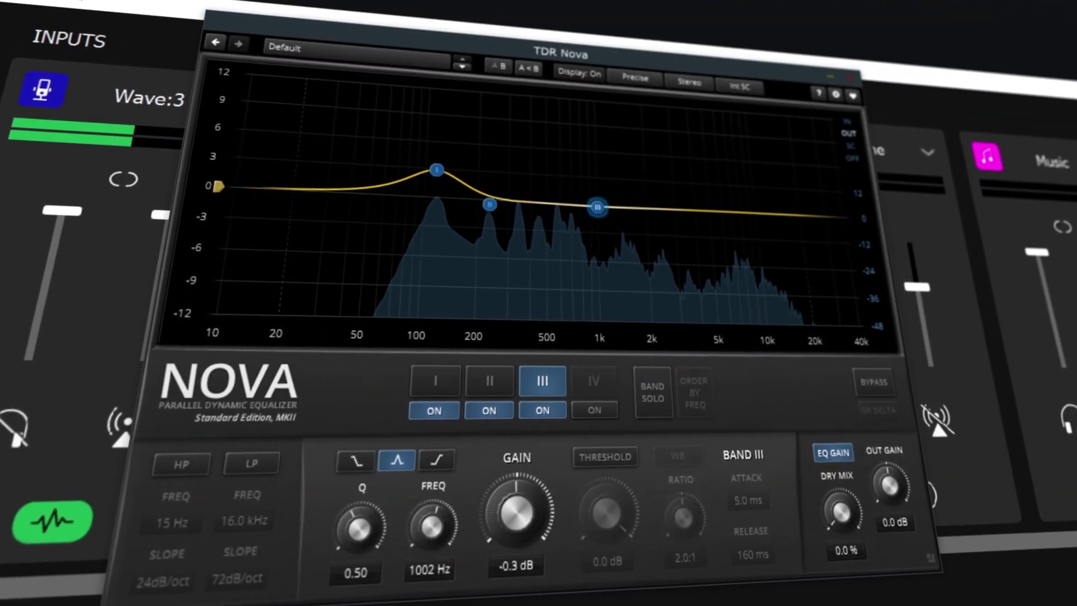
left_click(580, 412)
left_click(580, 380)
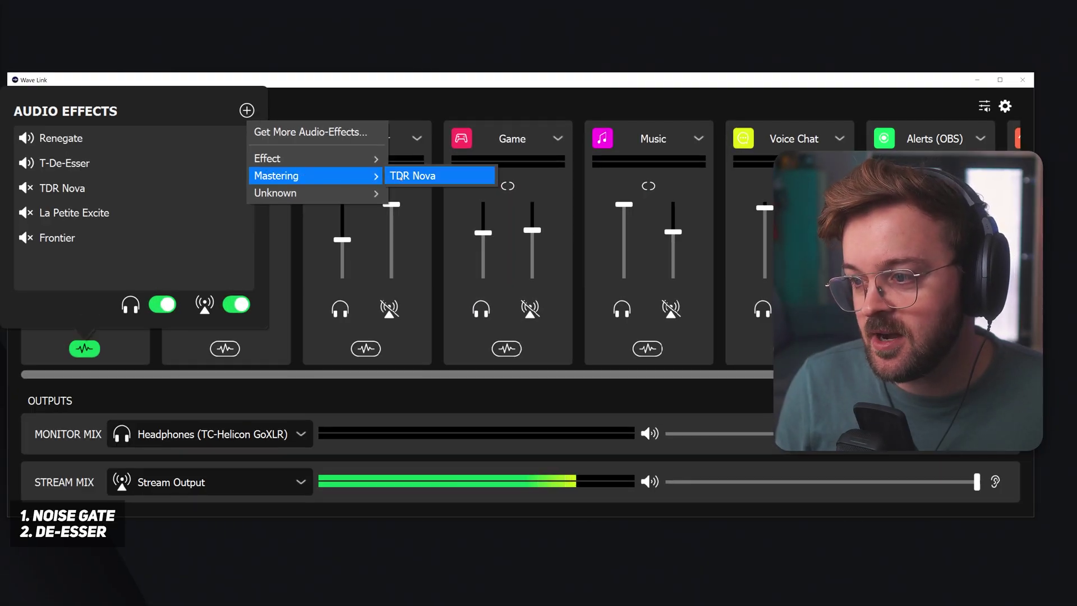
left_click(444, 177)
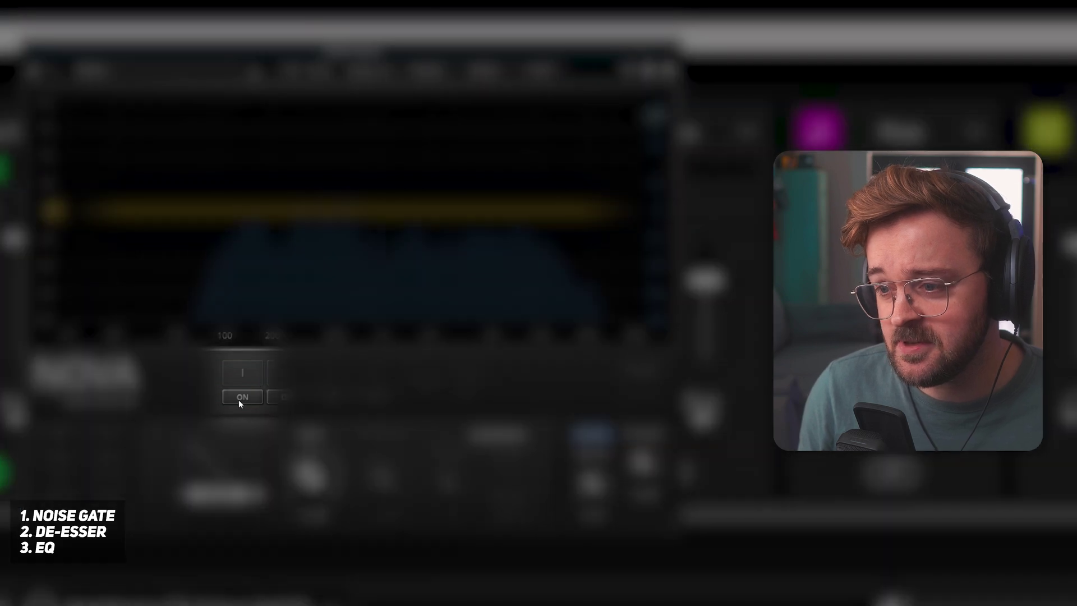
Step: Enable Band I at 115 Hz with a 3 dB boost, then enable and select Band II for its 235 Hz cut
left_click(240, 397)
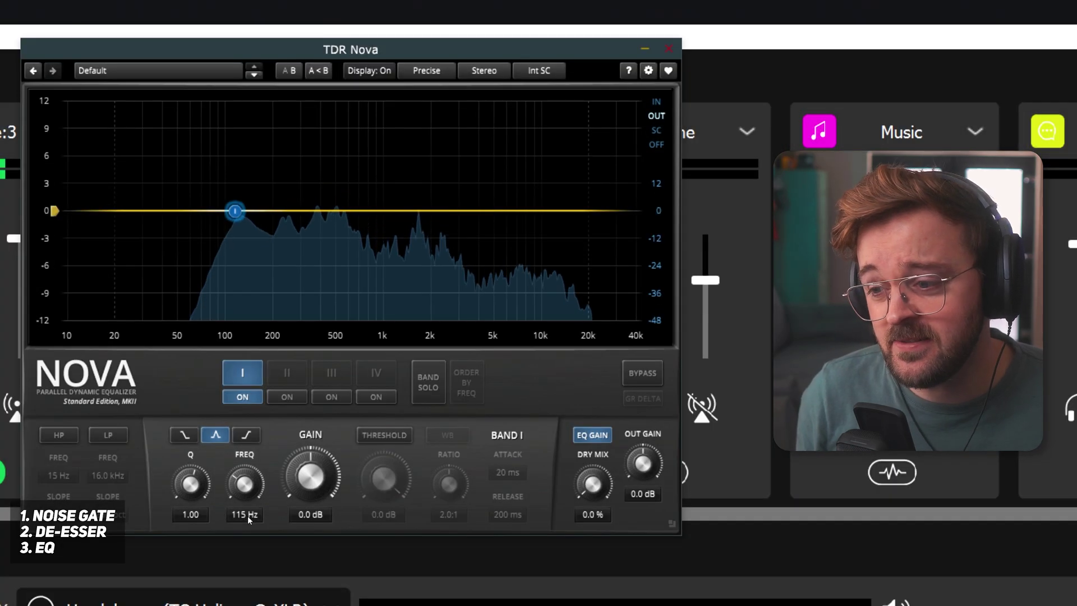
left_click(248, 515)
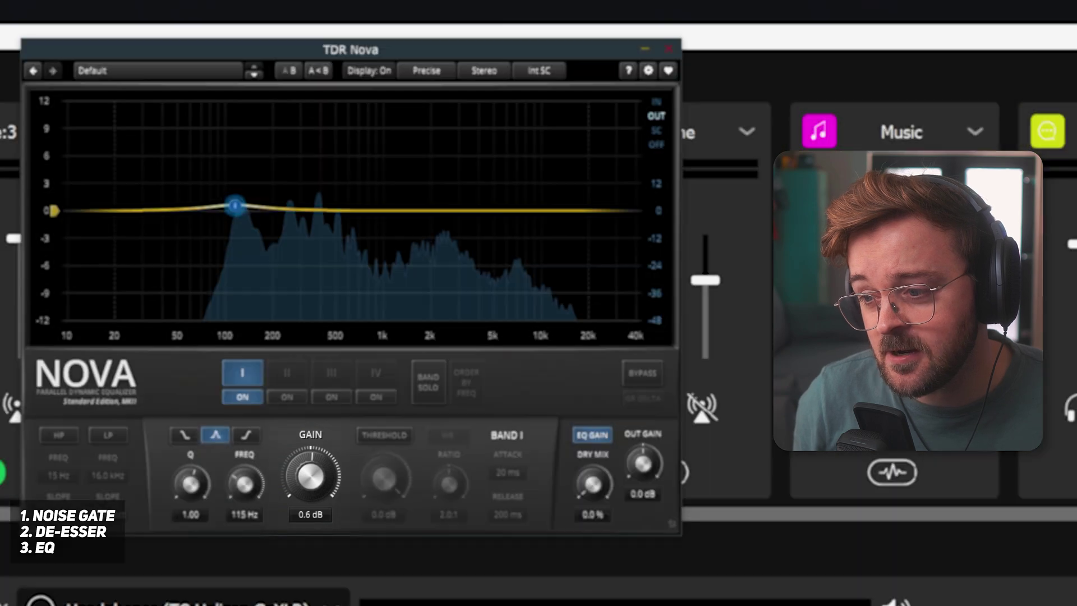
left_click_drag(309, 476, 322, 473)
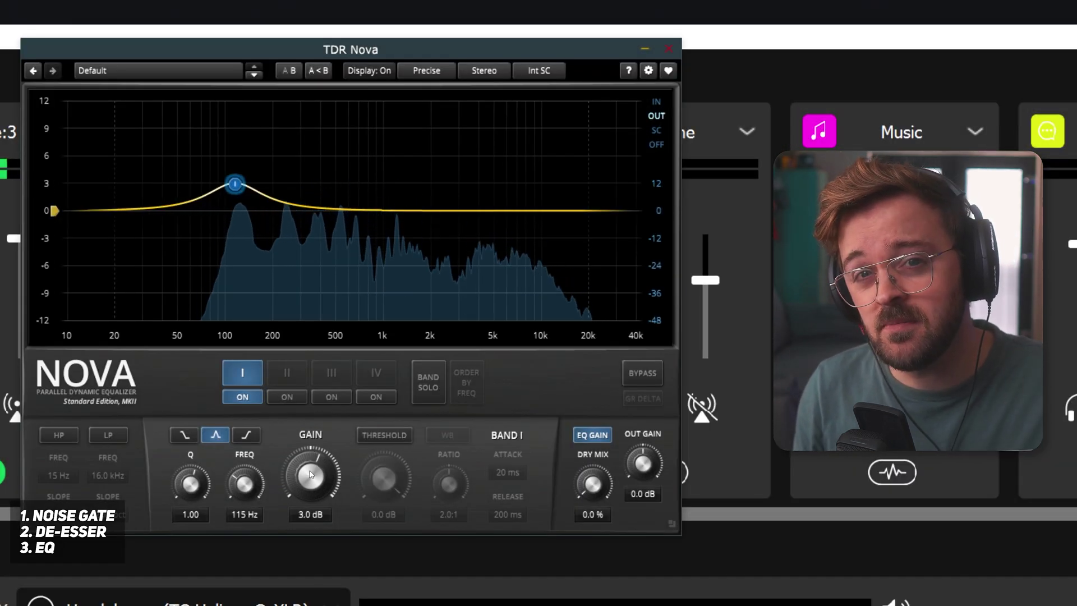
left_click(281, 396)
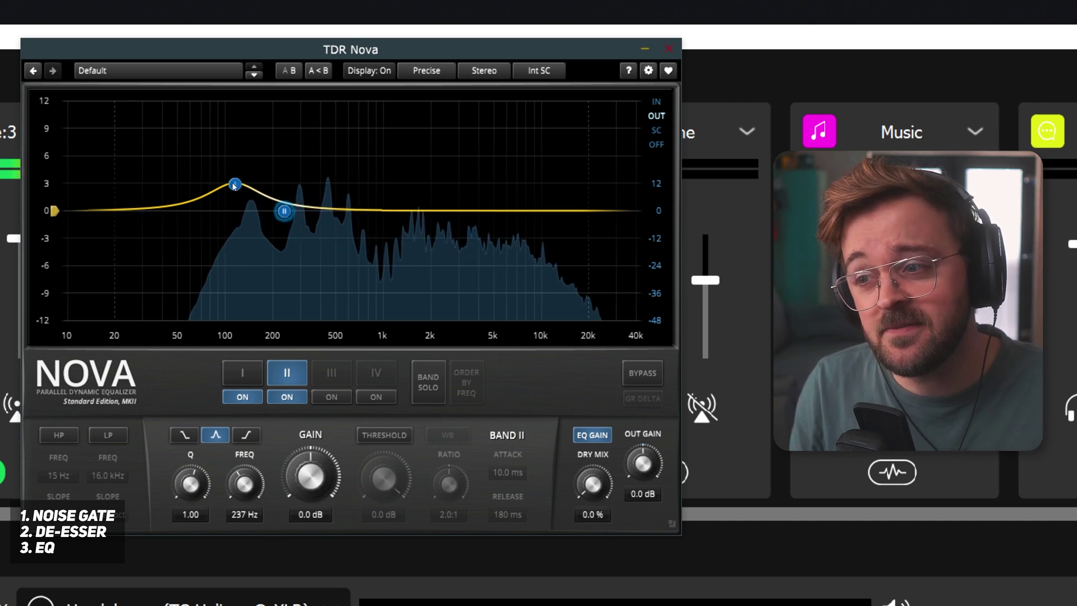
left_click(284, 211)
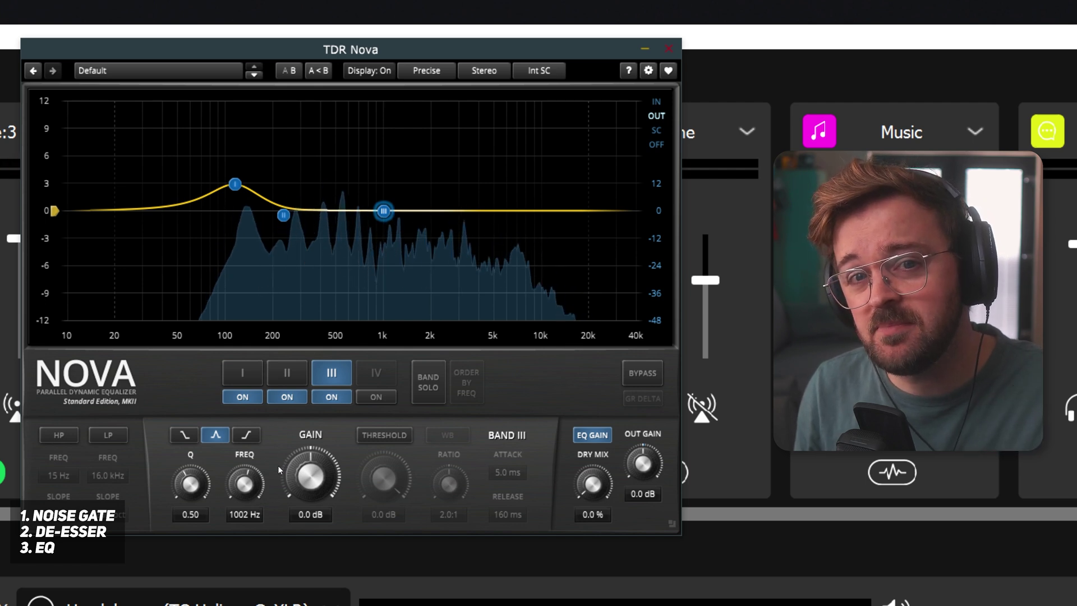
Step: Cut Band III 1.5 dB at 1 kHz, then add a Band IV high shelf, Q 0.60, +4.5 dB at 3.2 kHz
left_click_drag(310, 478, 313, 478)
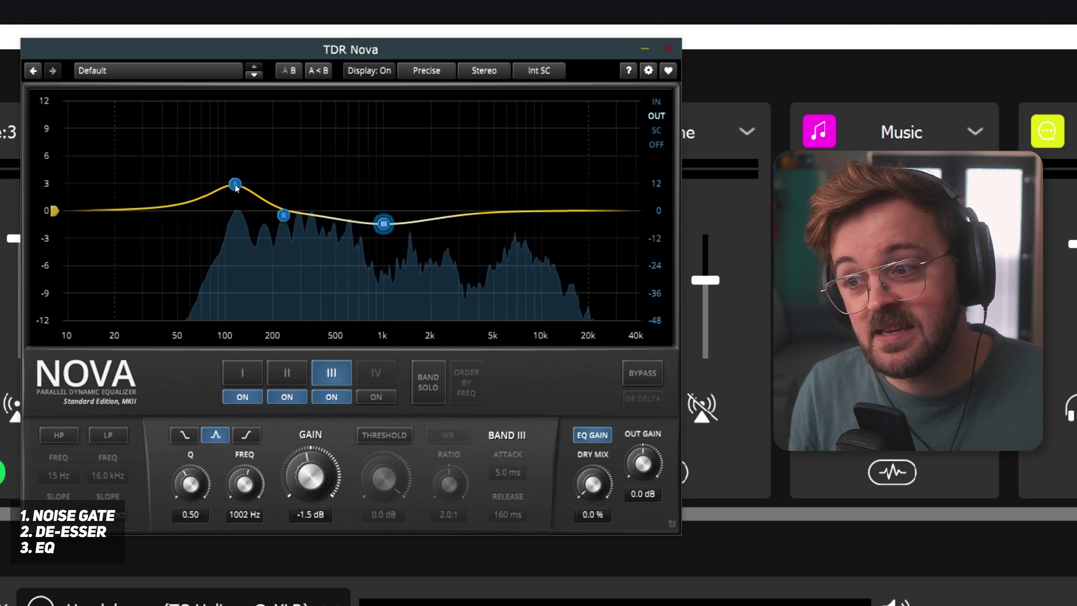
left_click(377, 396)
left_click(244, 435)
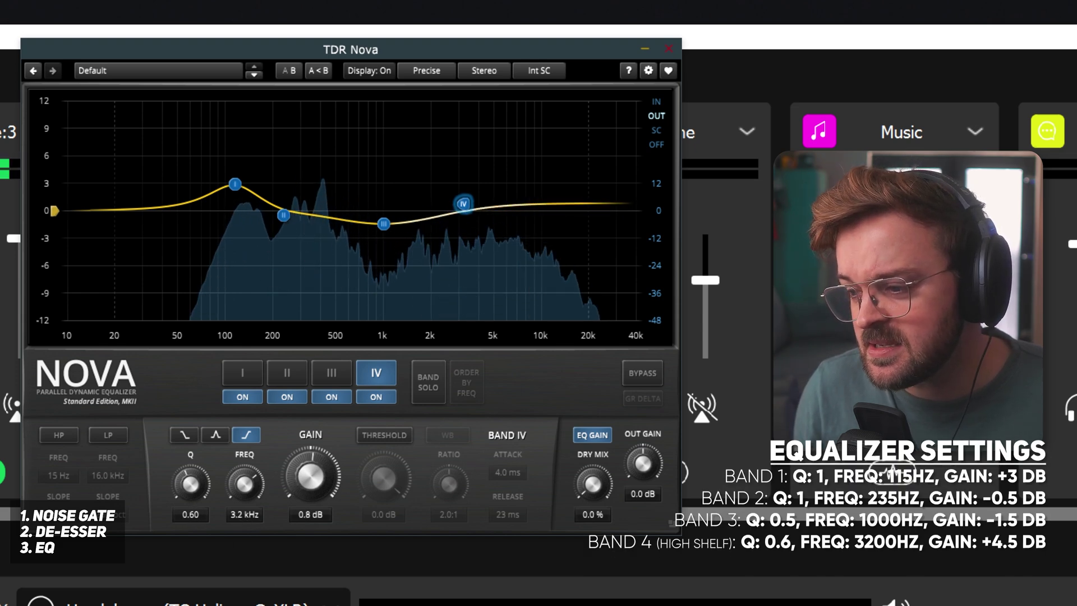
left_click_drag(310, 477, 311, 454)
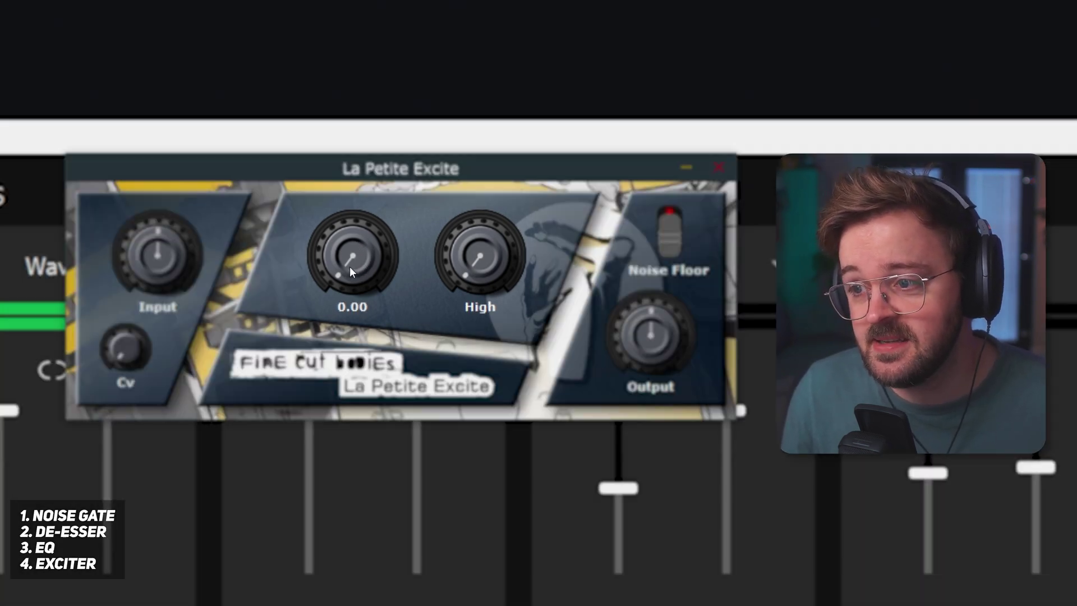
Step: Raise La Petite Excite's Low knob to 0.50 and its High knob to 1.00
left_click_drag(348, 267, 354, 247)
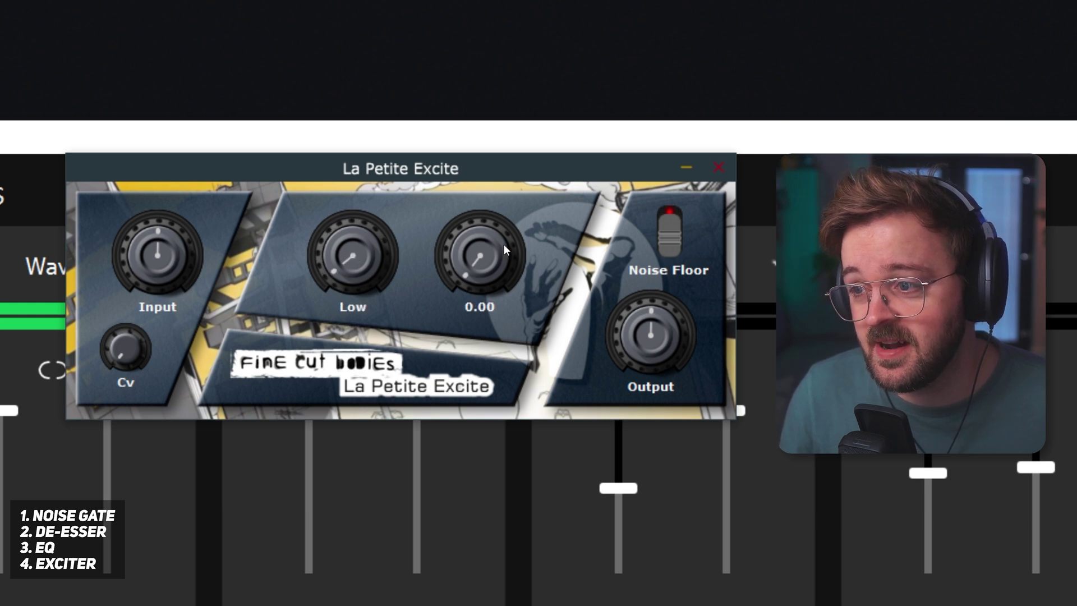
left_click_drag(483, 232, 480, 213)
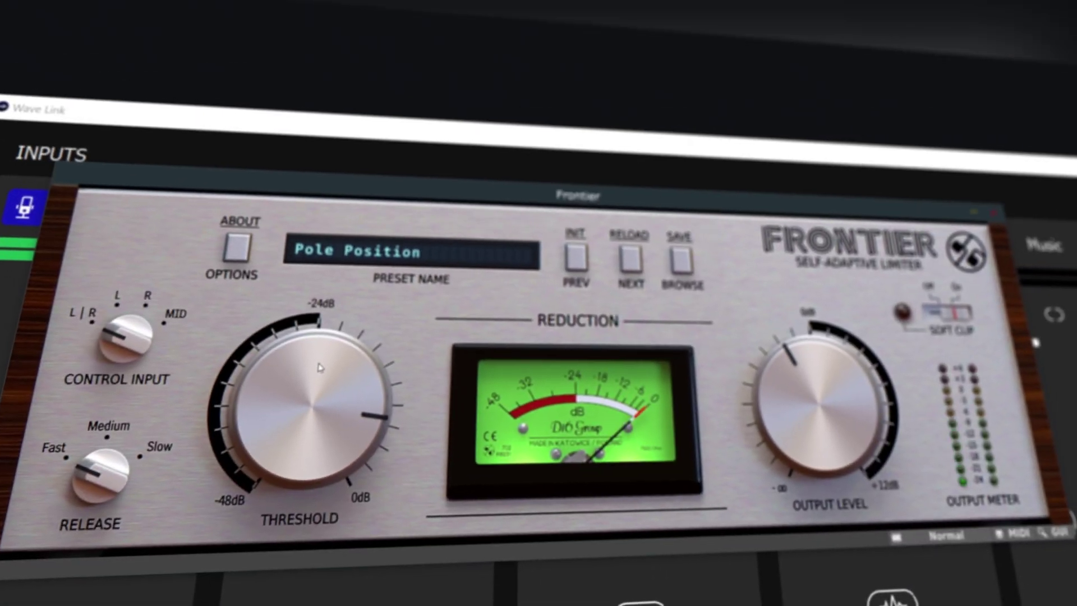
Step: Lower Frontier's threshold toward -24 dB and switch its Release selector to Fast
left_click_drag(309, 366, 256, 446)
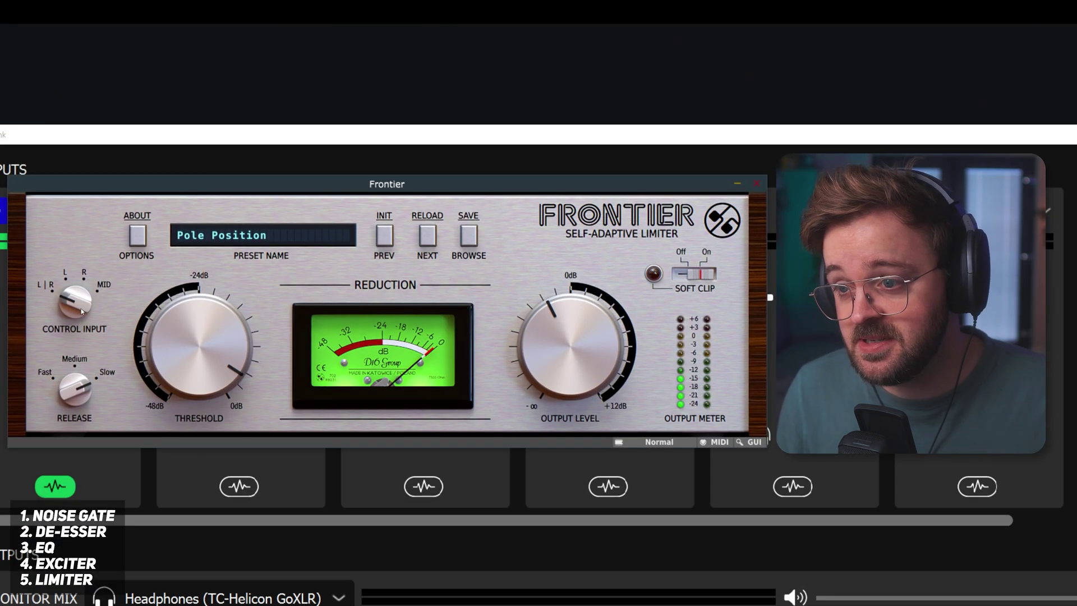
left_click_drag(80, 388, 100, 371)
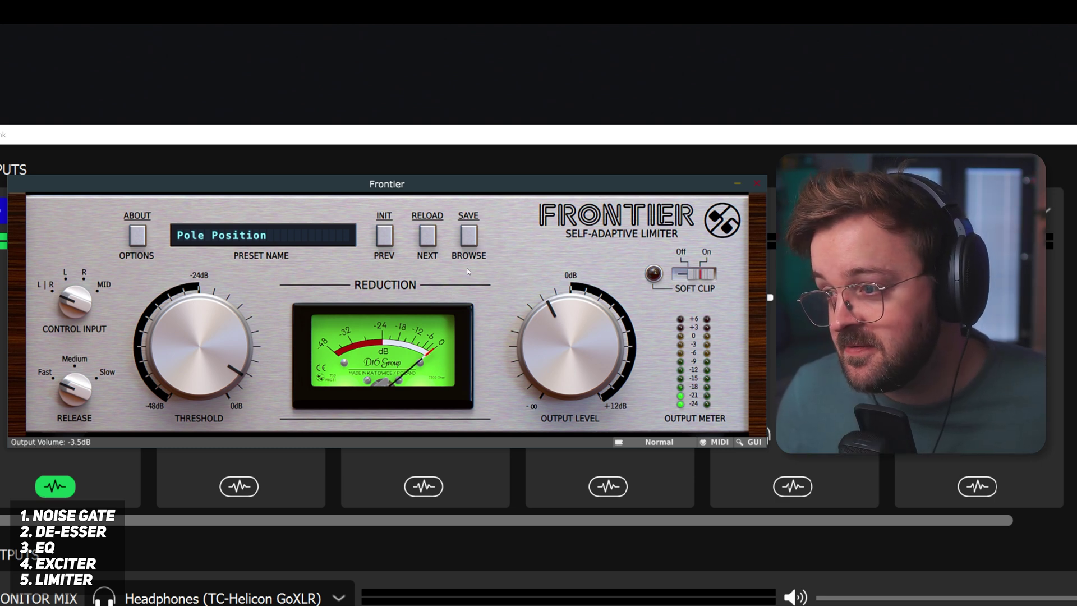
scroll(198, 340, "down", 2)
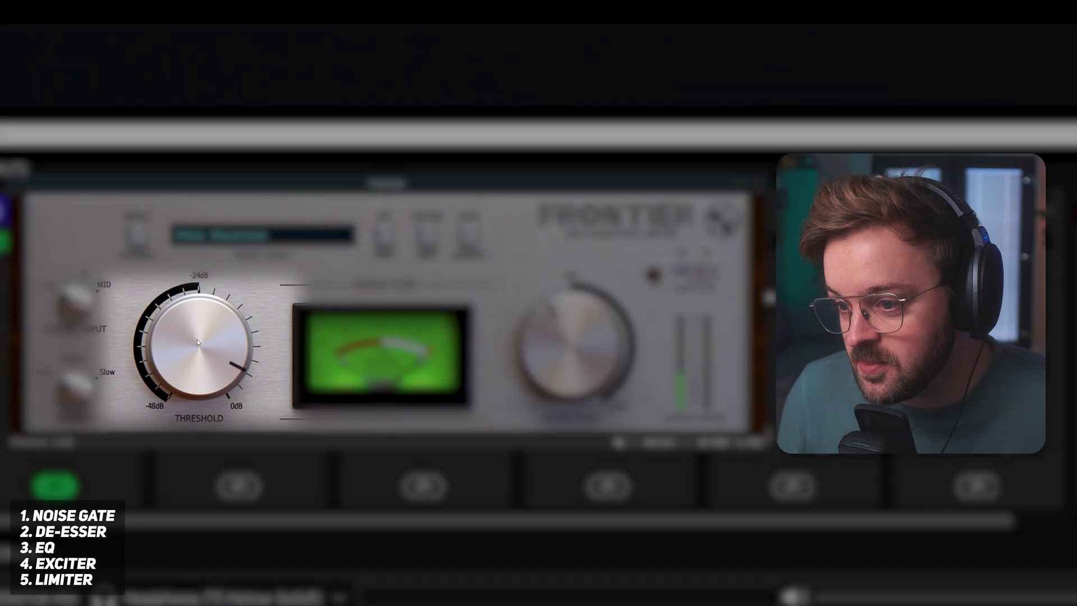
scroll(196, 345, "down", 1)
scroll(195, 345, "down", 1)
scroll(195, 346, "down", 1)
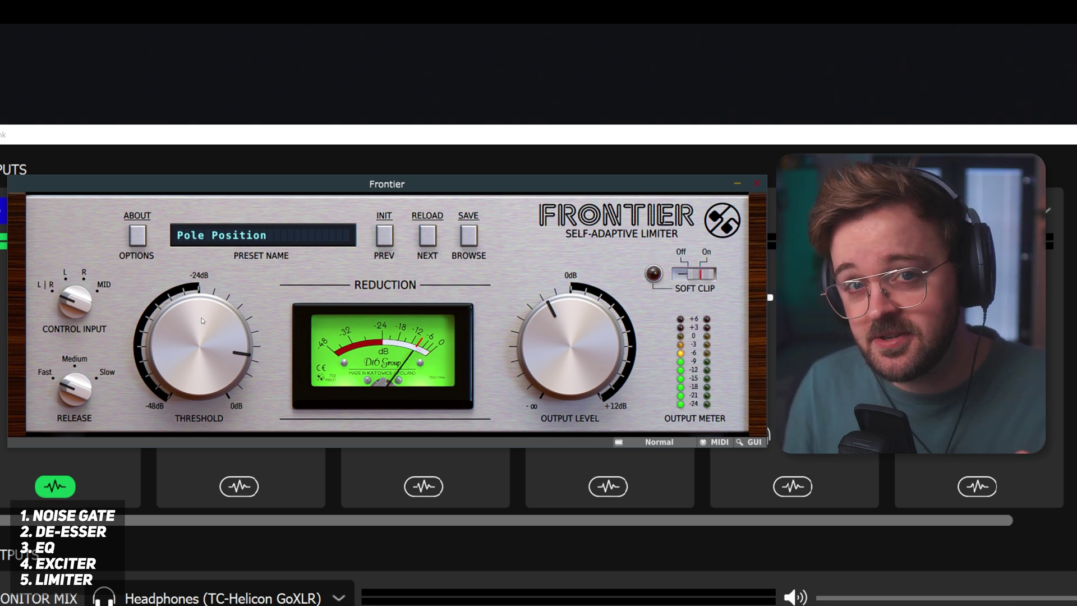
Step: Drag Frontier's Threshold knob down until the readout shows -24 dB
mouse_move(201, 360)
left_mouse_down()
mouse_move(200, 371)
mouse_move(197, 278)
mouse_move(201, 334)
left_mouse_up()
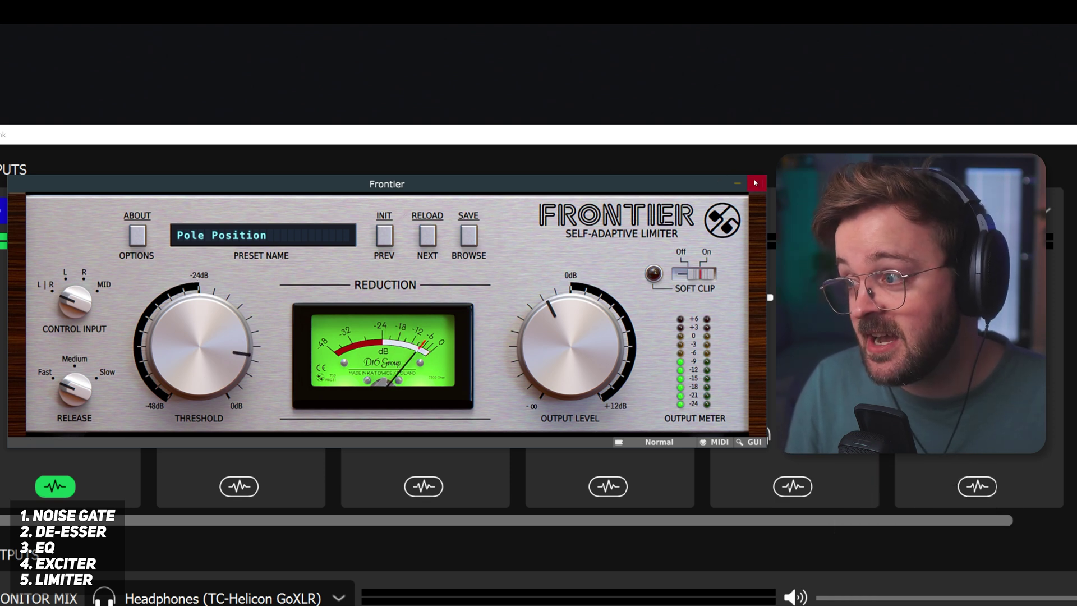